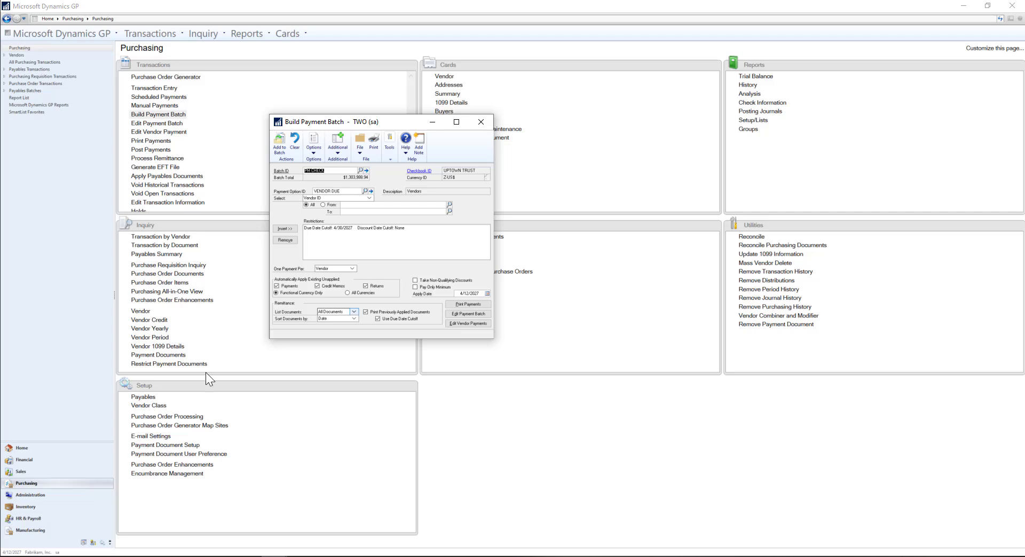
left_click(459, 314)
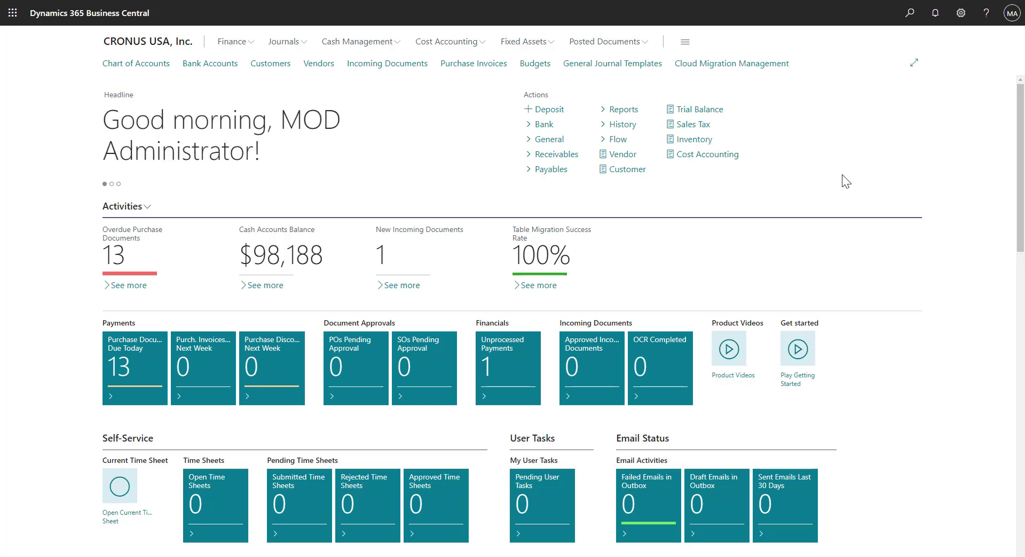
- In Business Central, find the Payment Journals page and open the GENERAL journal batch
left_click(910, 13)
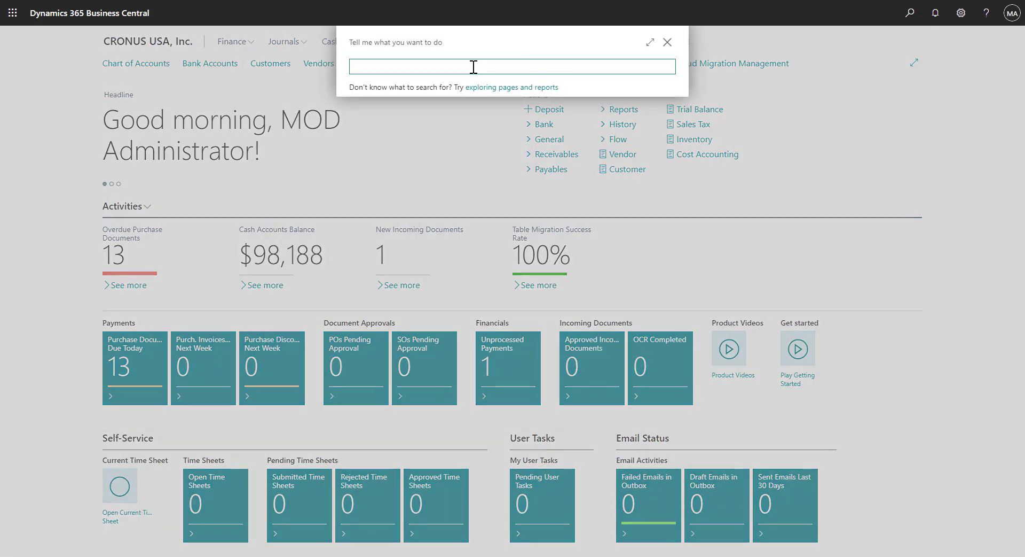
type("Payment Journals")
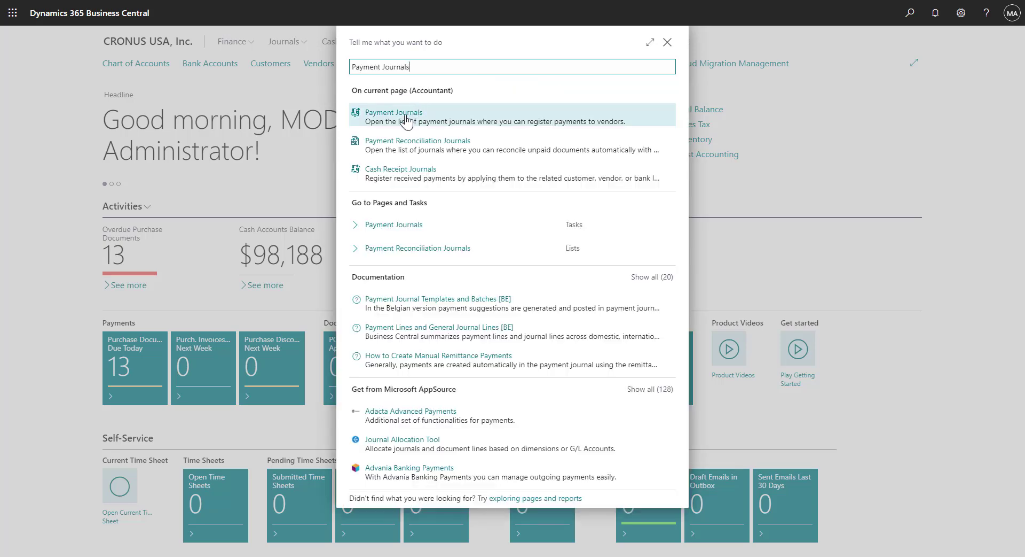
left_click(407, 122)
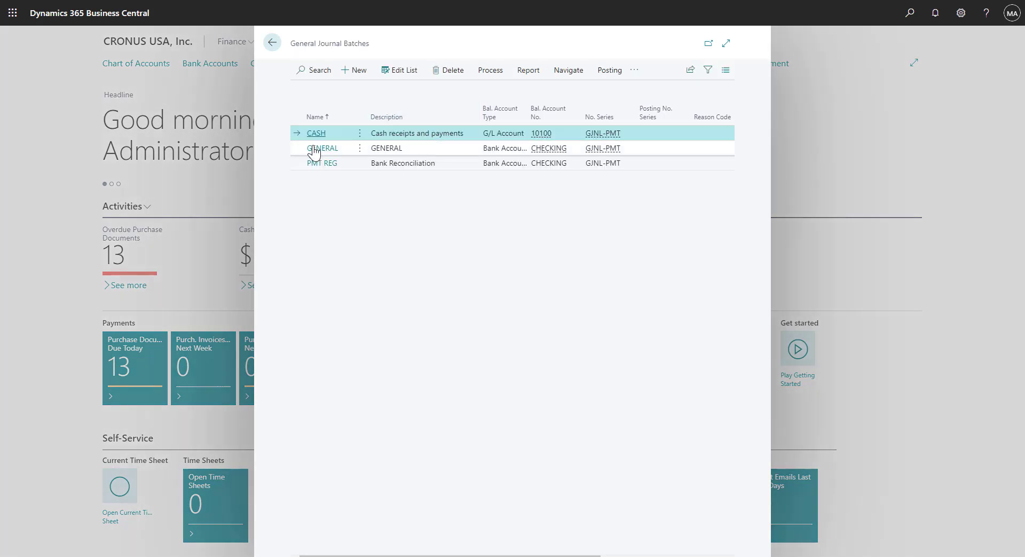
left_click(315, 152)
left_click(315, 149)
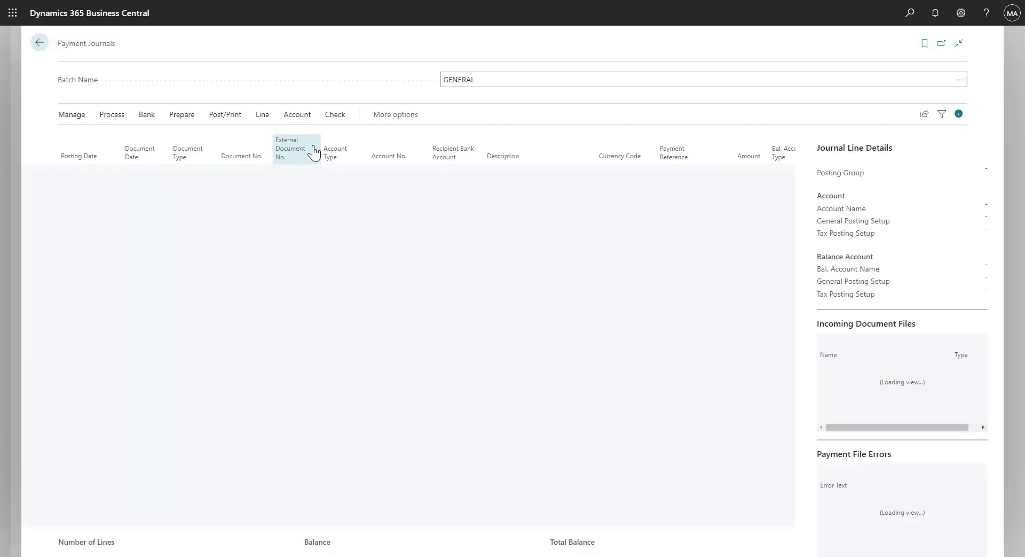
- Generate suggested vendor payment lines using the saved default values Vendors Due EOM
left_click(180, 115)
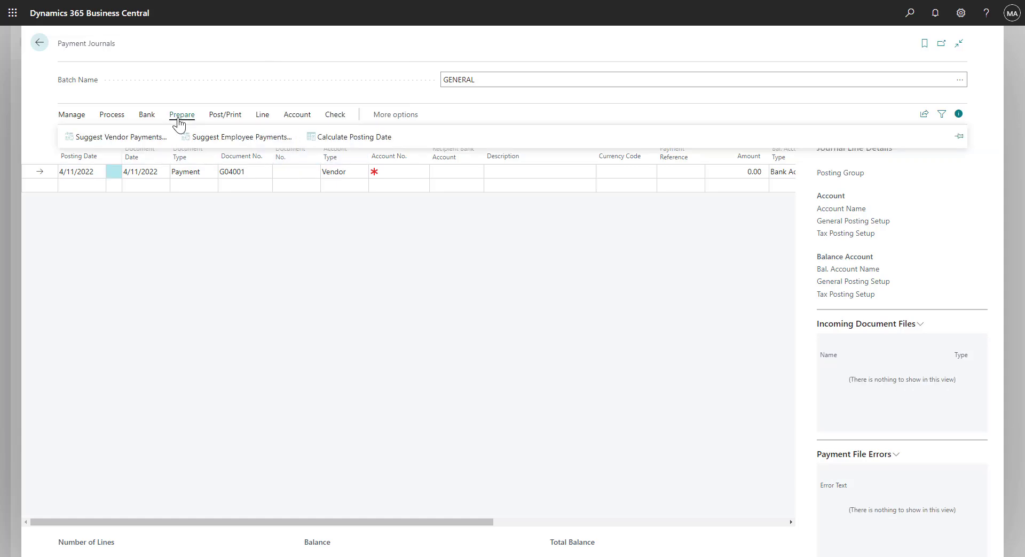
left_click(134, 137)
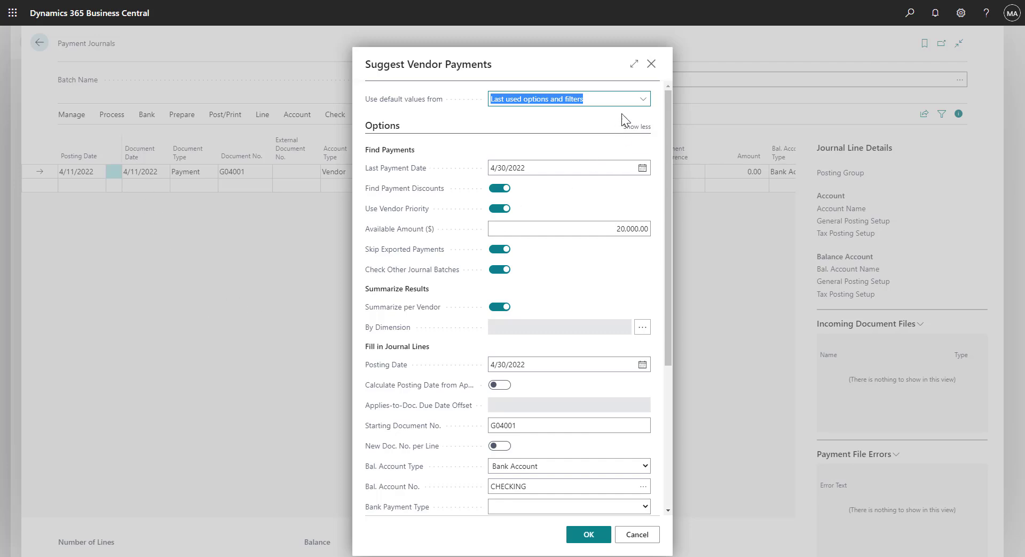
left_click(639, 101)
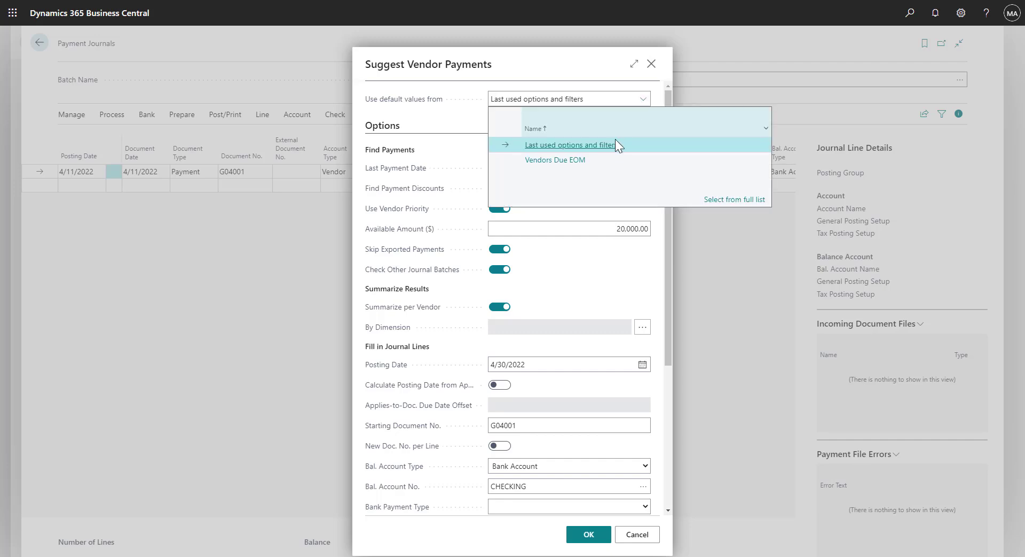
left_click(580, 160)
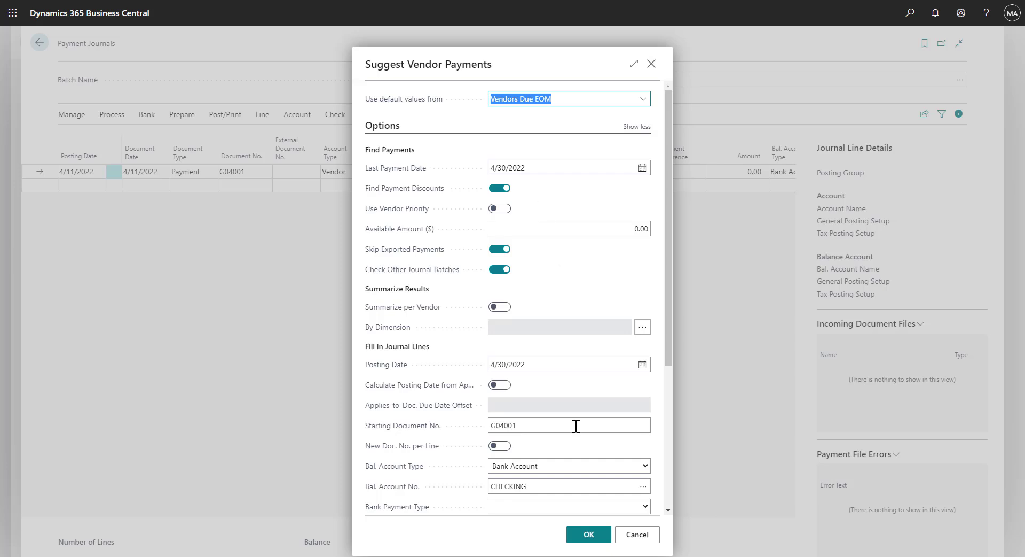
left_click(587, 535)
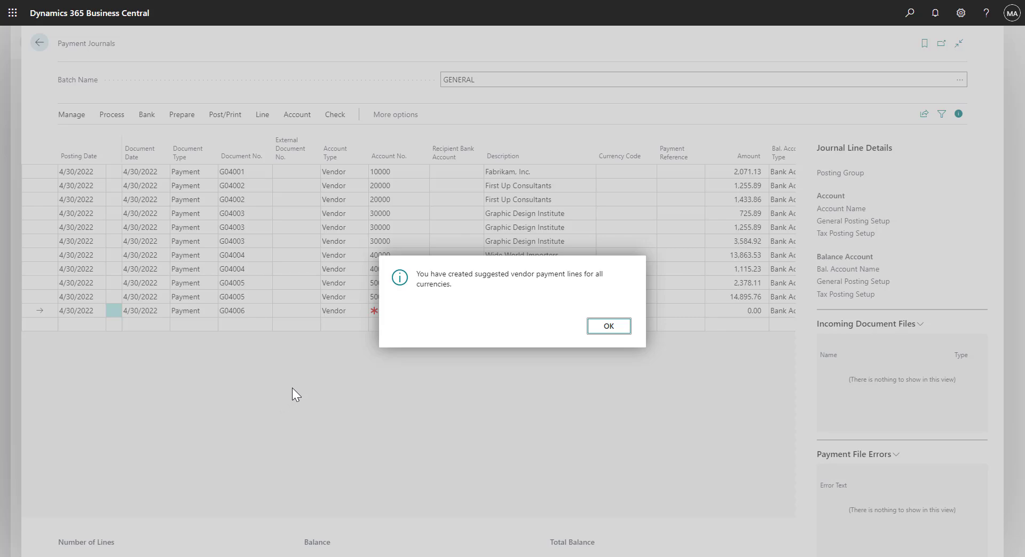
left_click(614, 328)
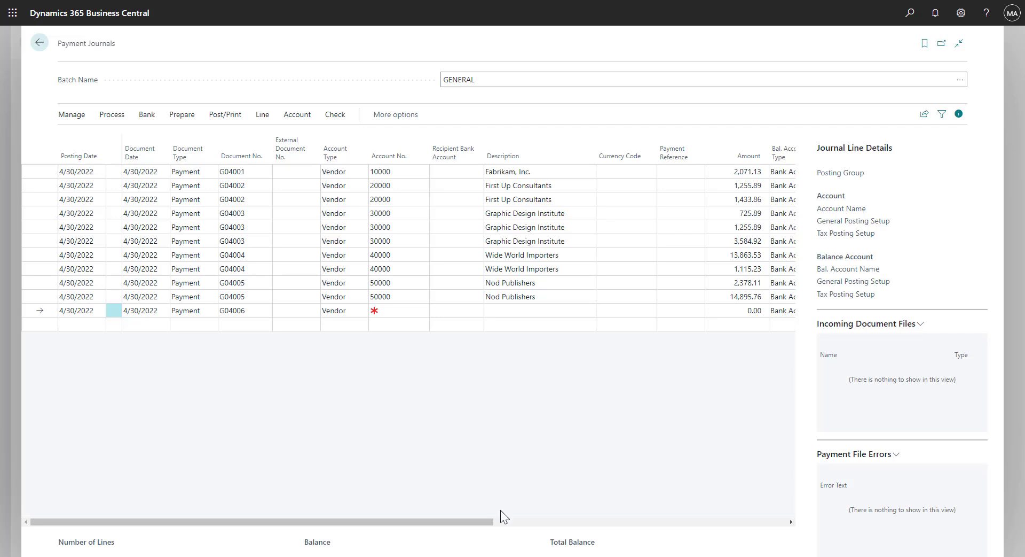
- Review the suggested lines' applied documents, check the payment priority on the Wide World Importers vendor card, and return to the journal
left_click_drag(483, 522, 664, 514)
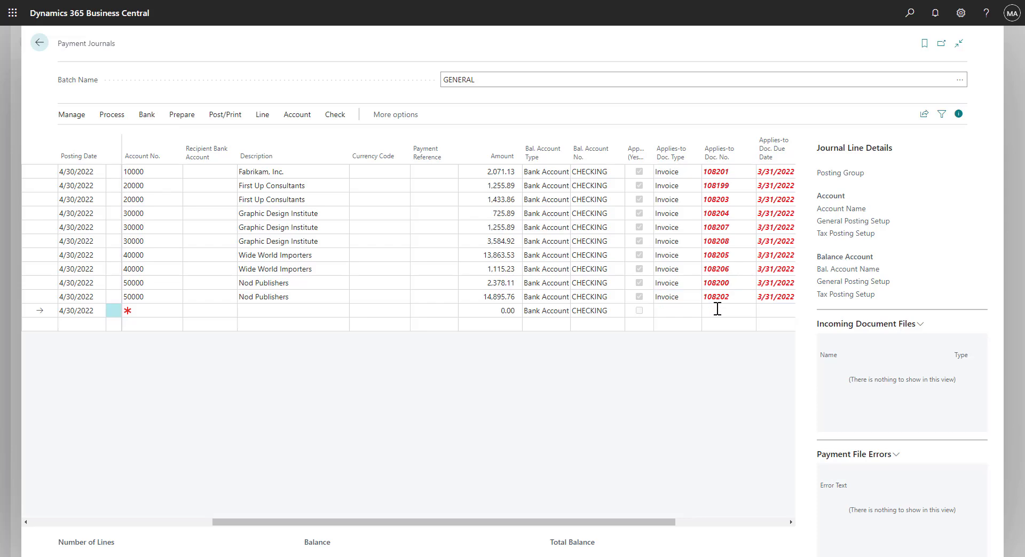
left_click(584, 329)
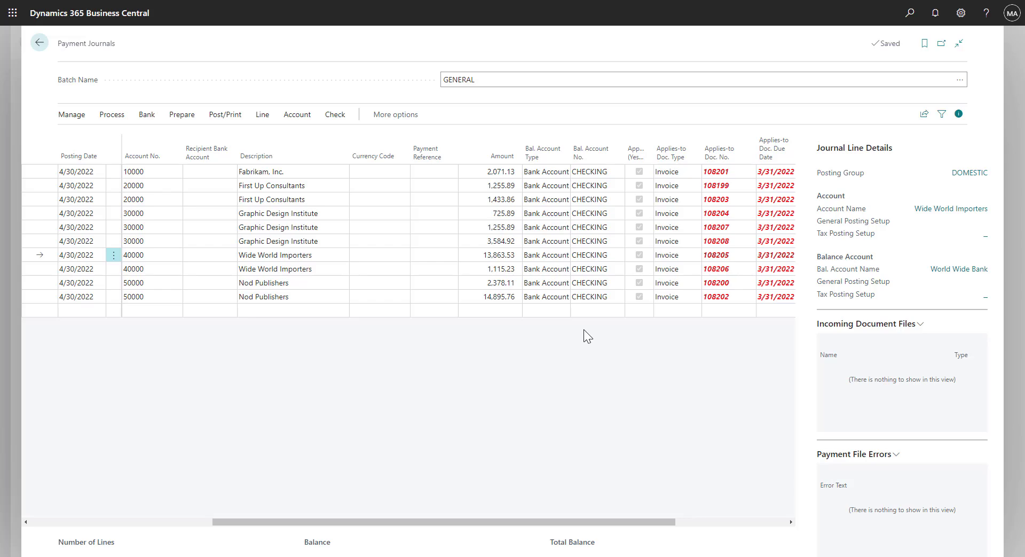
left_click(317, 255)
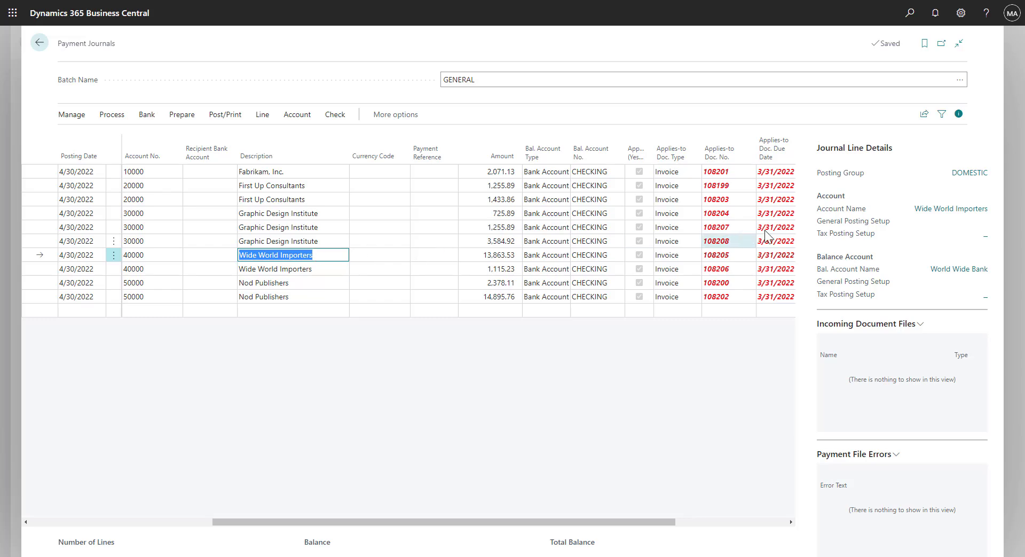
left_click(943, 211)
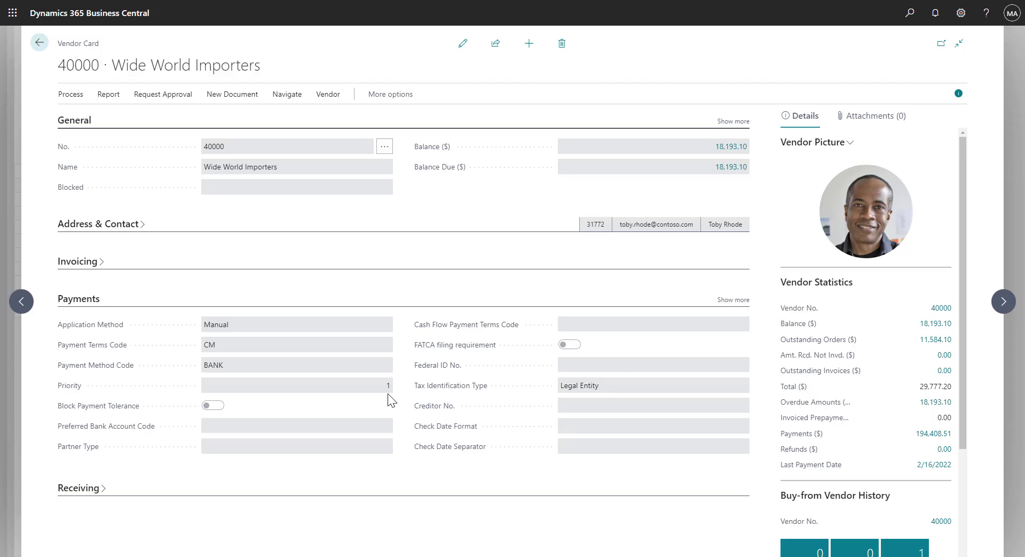
left_click(37, 45)
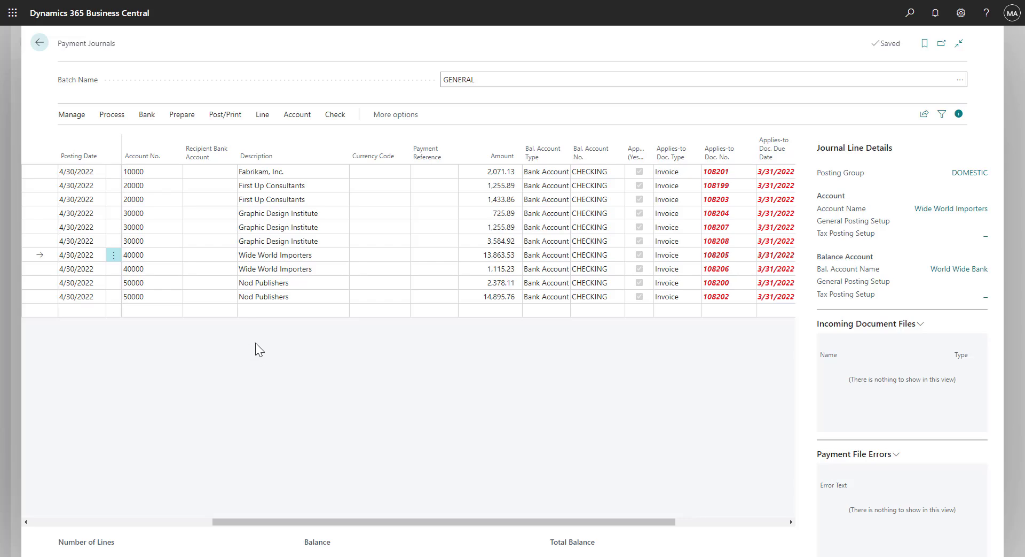
- Select all suggested payment lines in the GENERAL batch and delete them
left_click(115, 174)
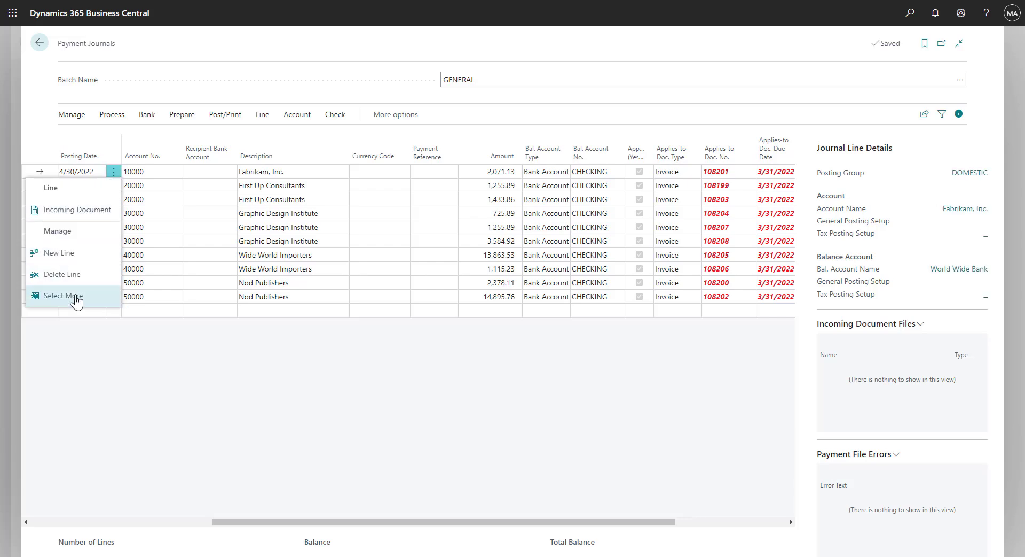
left_click(63, 295)
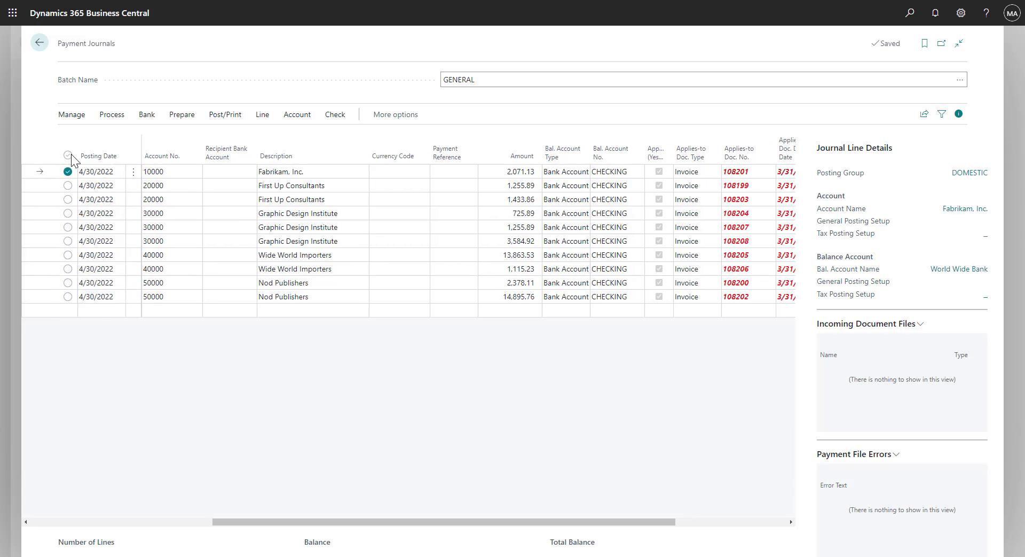
left_click(72, 118)
left_click(82, 137)
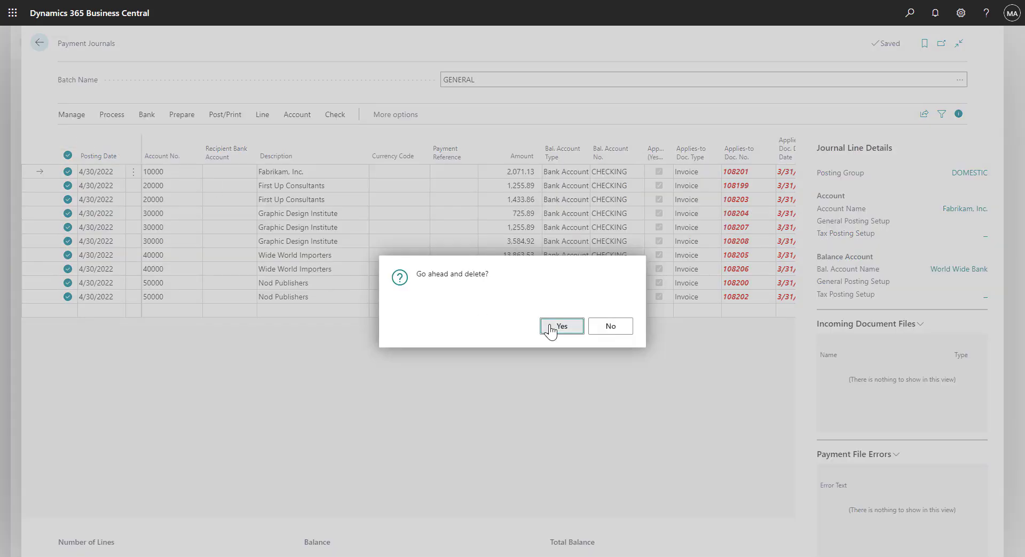
key("Return")
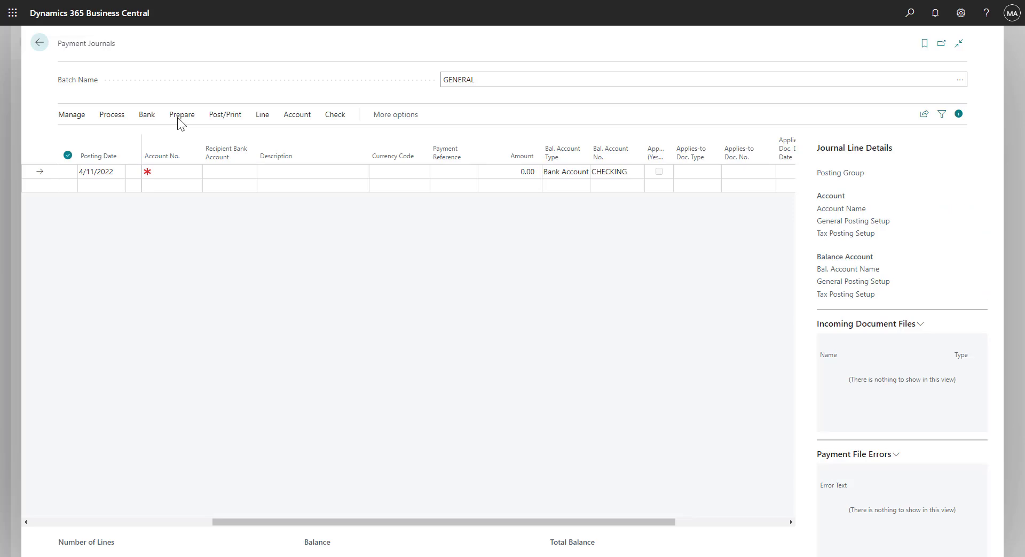
- Set up a new vendor payment suggestion with Use Vendor Priority enabled and an available amount of $20,000
left_click(182, 115)
left_click(120, 138)
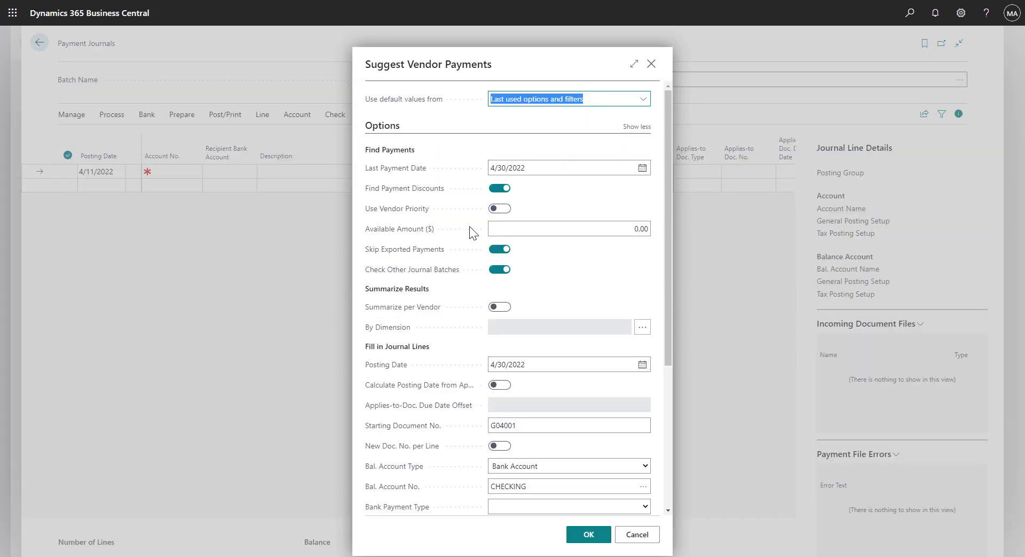
left_click(493, 209)
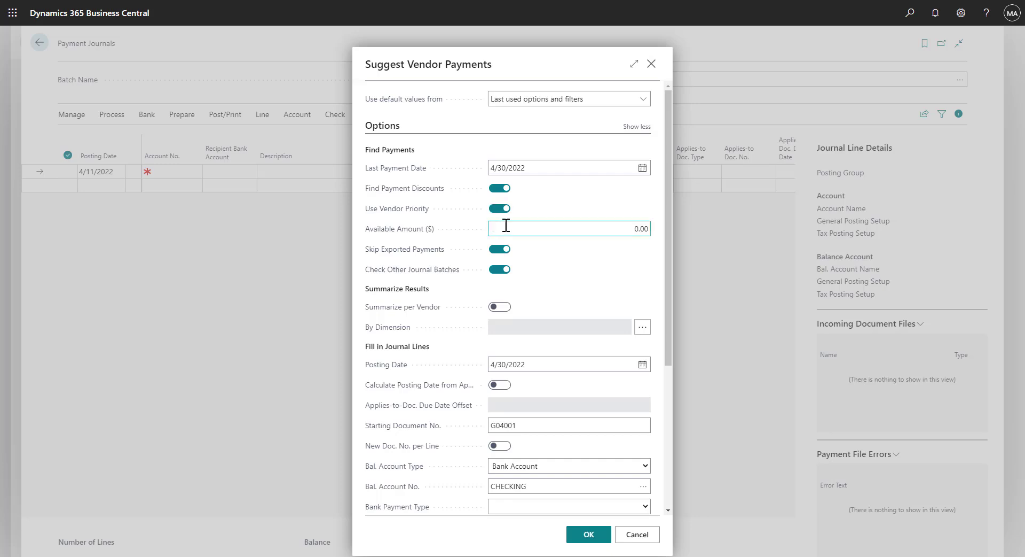
left_click(633, 229)
type("20000")
left_click(616, 291)
- Enable Summarize per Vendor and generate the suggested vendor payment lines
left_click(496, 309)
left_click(589, 534)
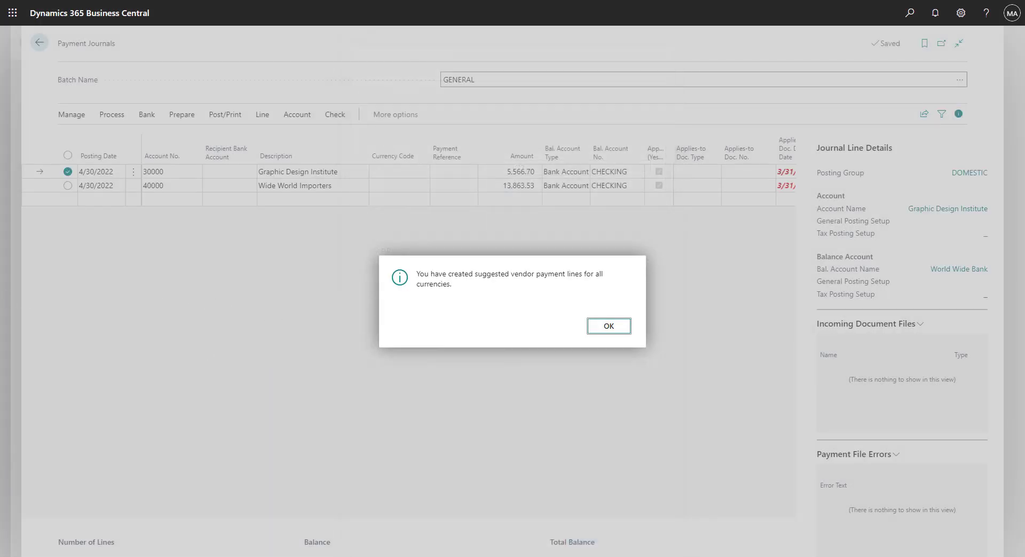
left_click(609, 325)
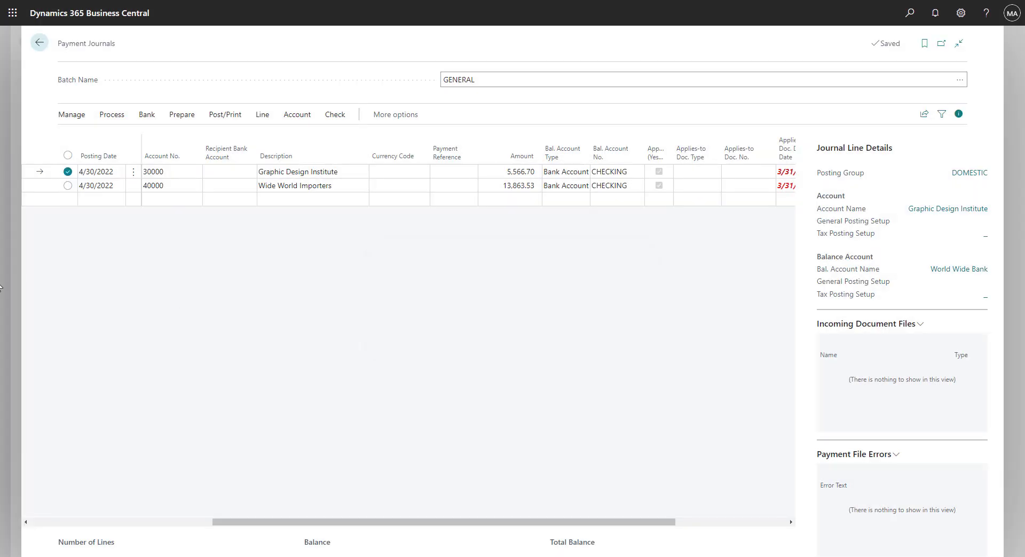